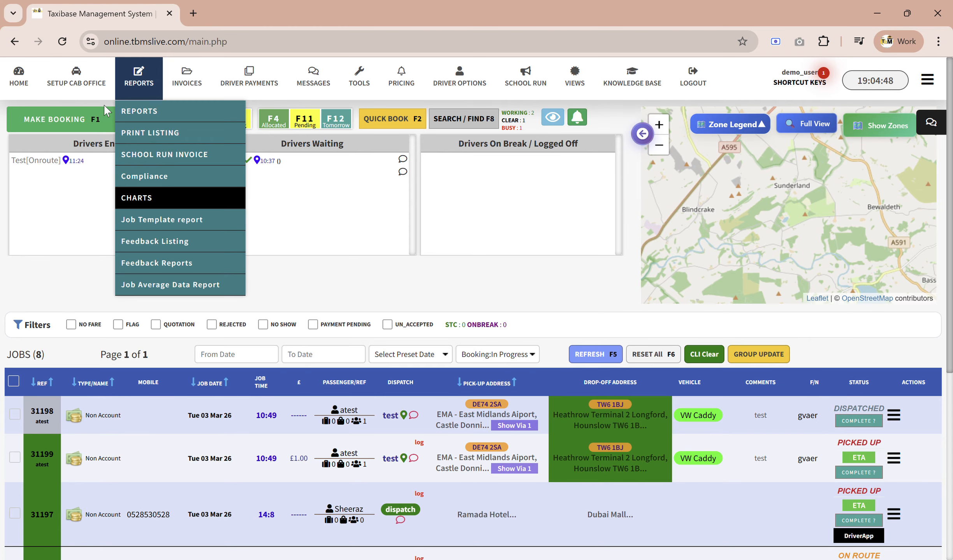
- Open the driver record "test" from the staff listing
mouse_move(85, 80)
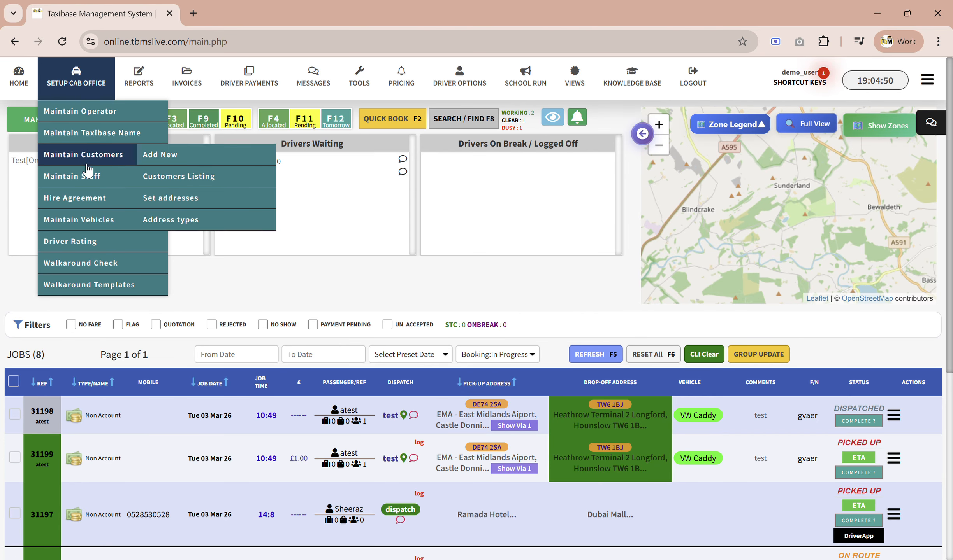
mouse_move(85, 177)
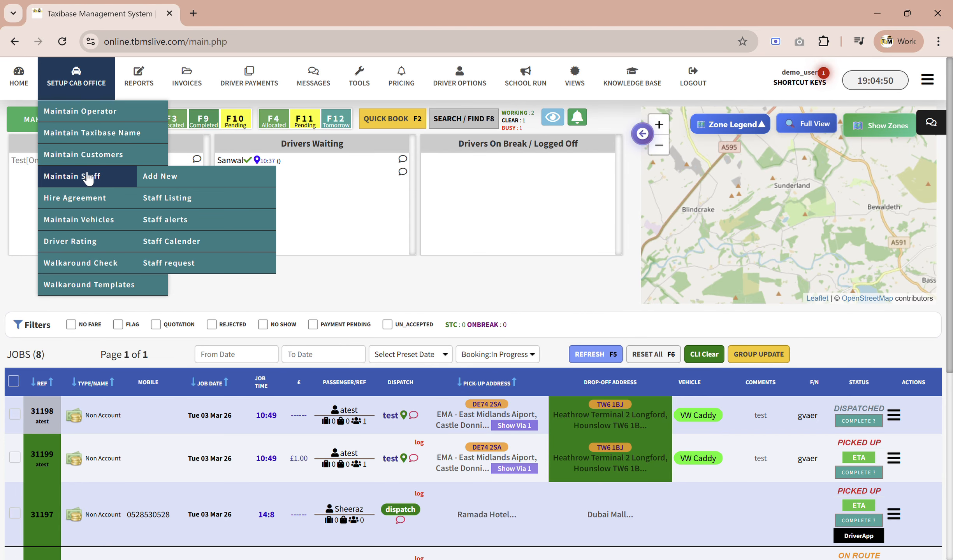
left_click(168, 199)
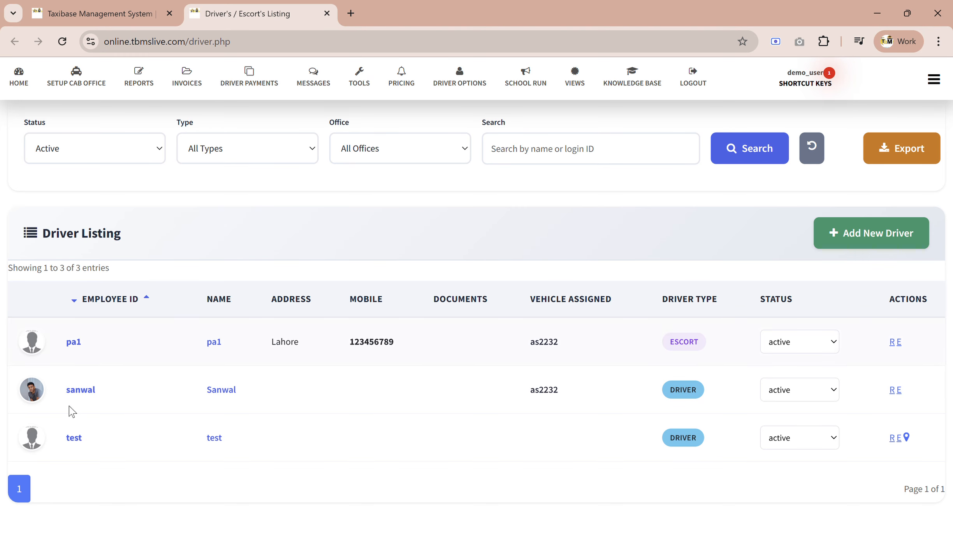
left_click(81, 442)
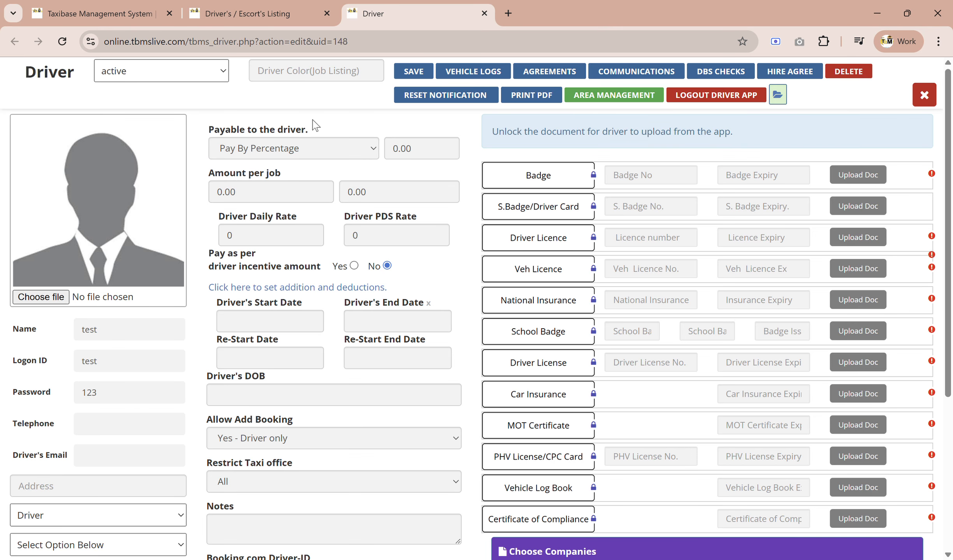
- Set the driver's pay to 80 with Pay By Percentage, save the record and acknowledge the update
left_click(421, 154)
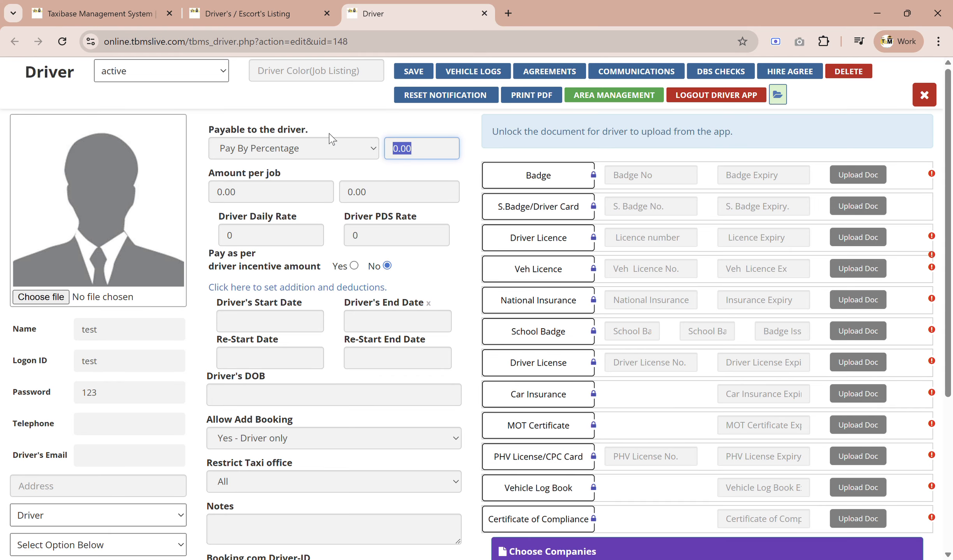
type("80")
left_click(340, 149)
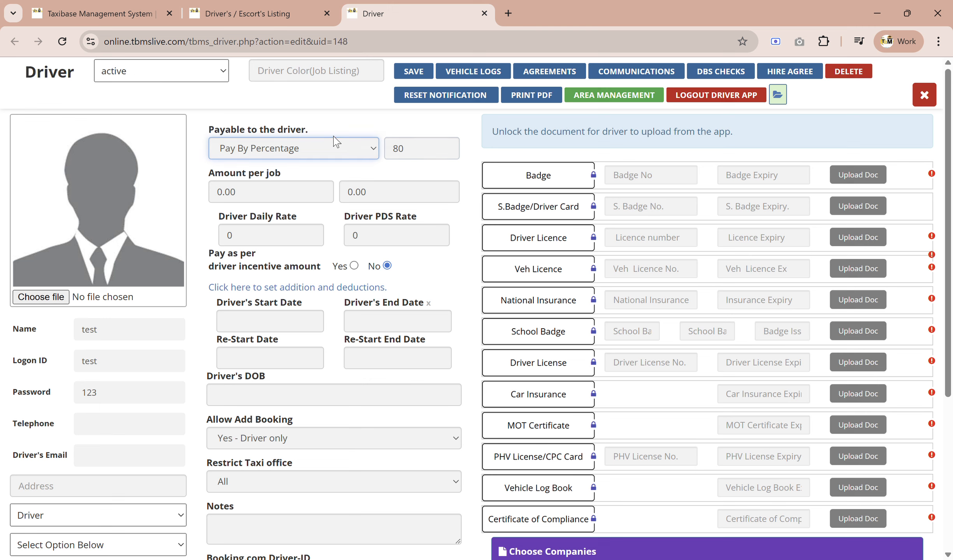
left_click(331, 135)
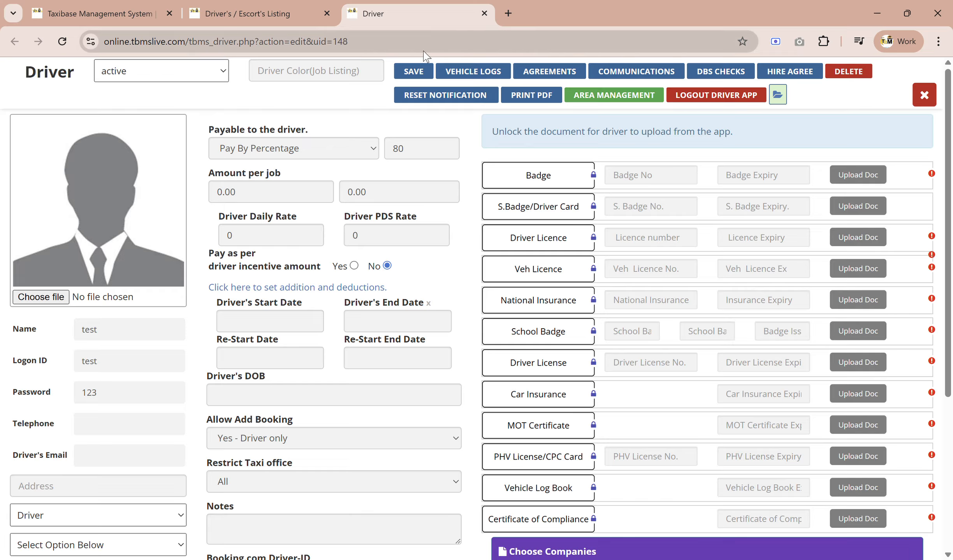
left_click(425, 71)
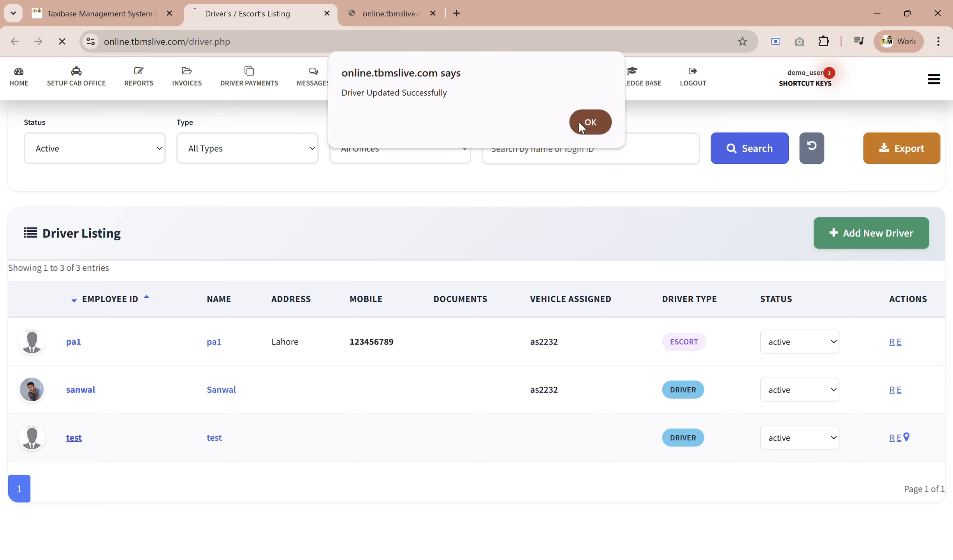
left_click(579, 122)
- Return to the home page and open invoice generation in the new version of the driver statement creator
left_click(20, 80)
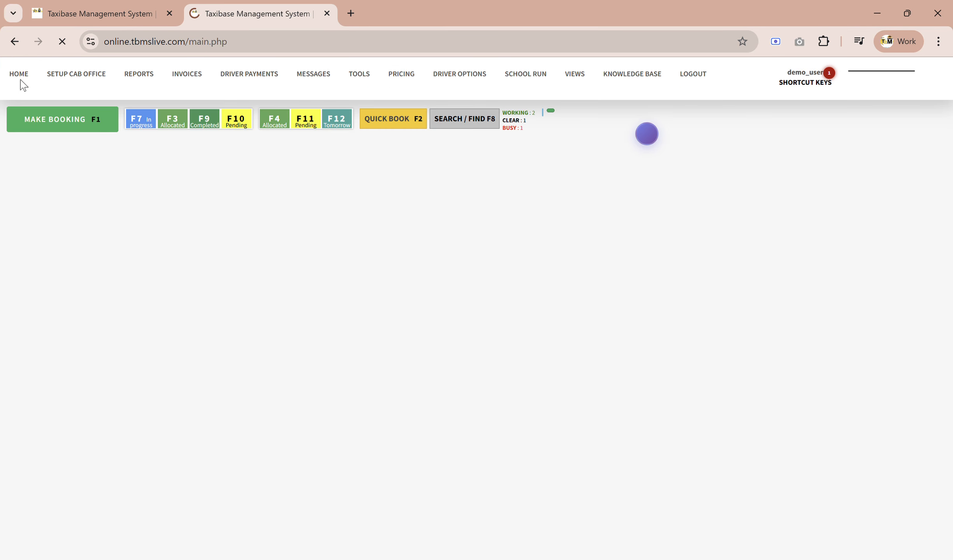
mouse_move(254, 83)
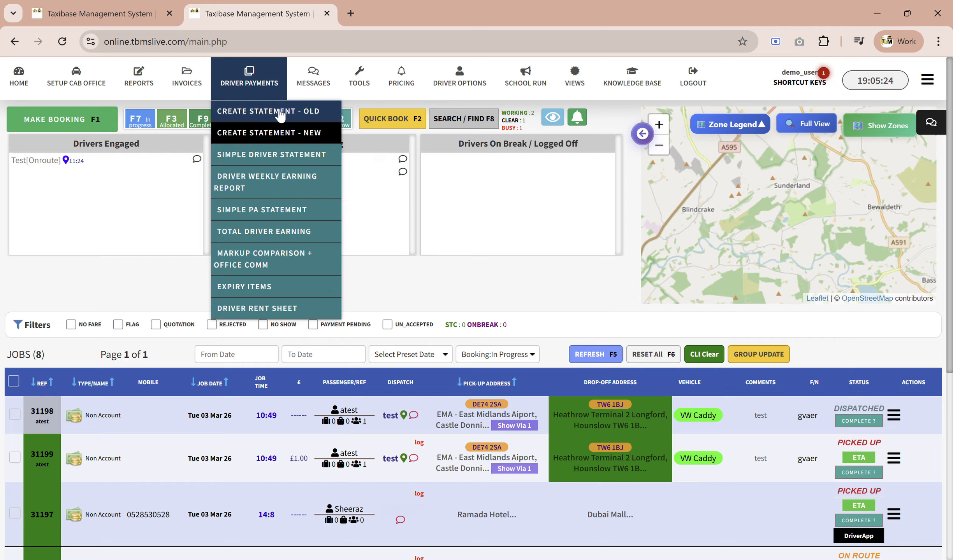
left_click(283, 136)
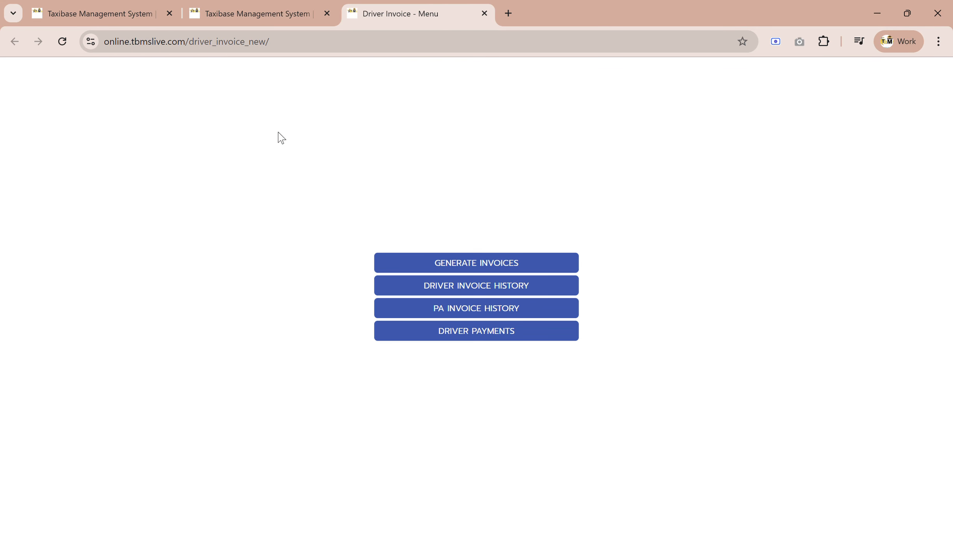
left_click(491, 265)
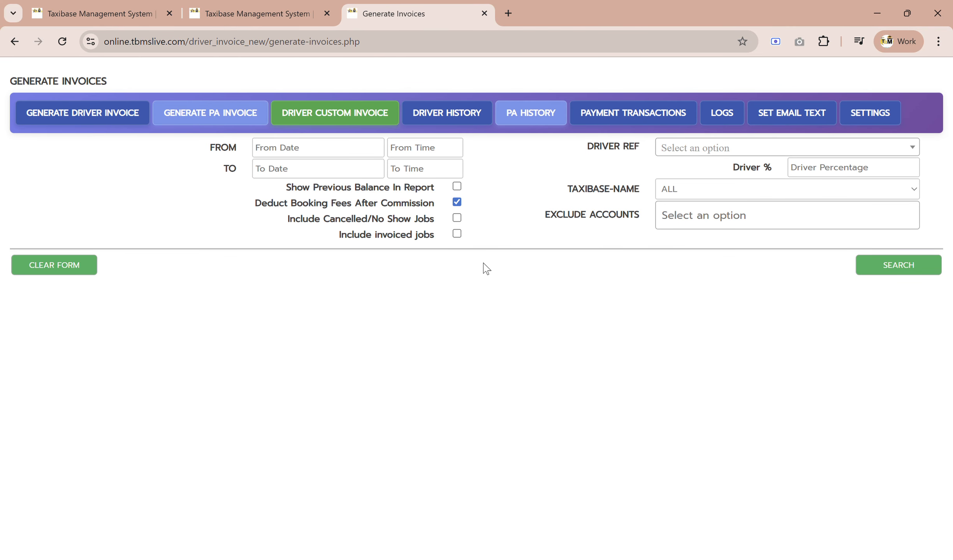
left_click(290, 150)
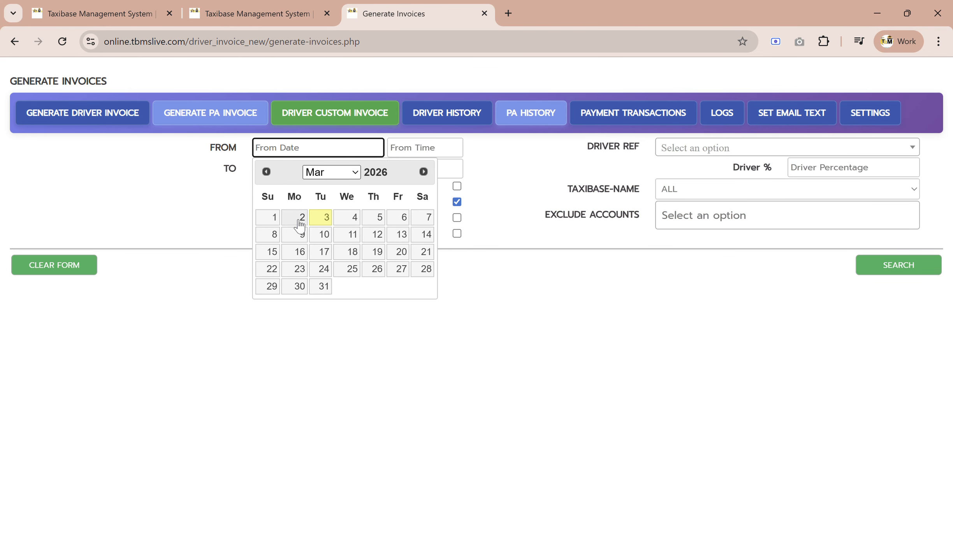
left_click(269, 218)
left_click(323, 173)
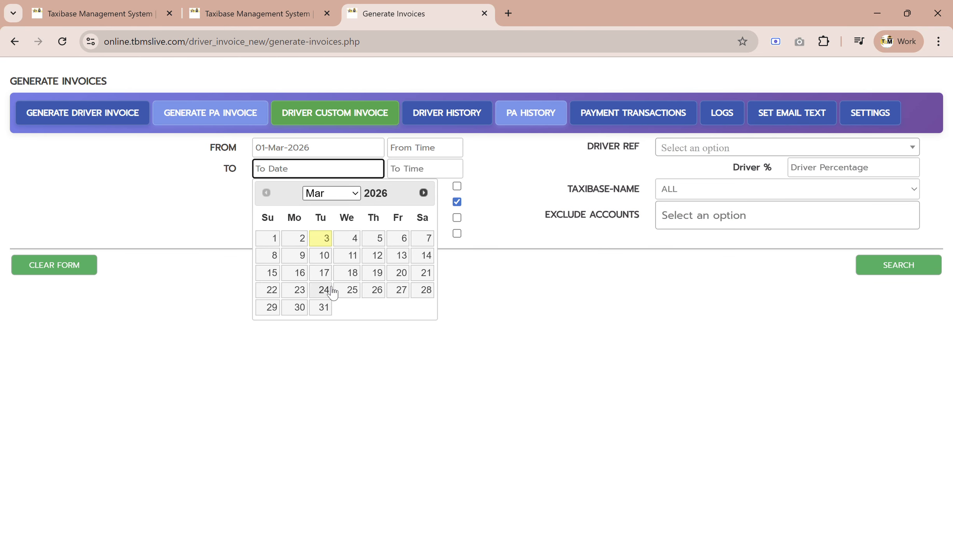
left_click(323, 308)
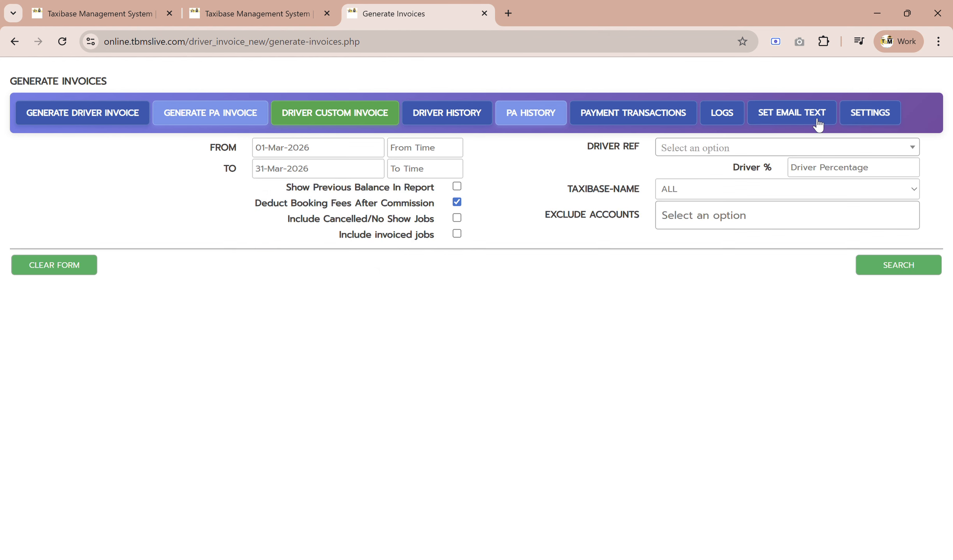
- Look at the settings for showing or hiding invoice columns, and return to driver invoice generation
left_click(874, 123)
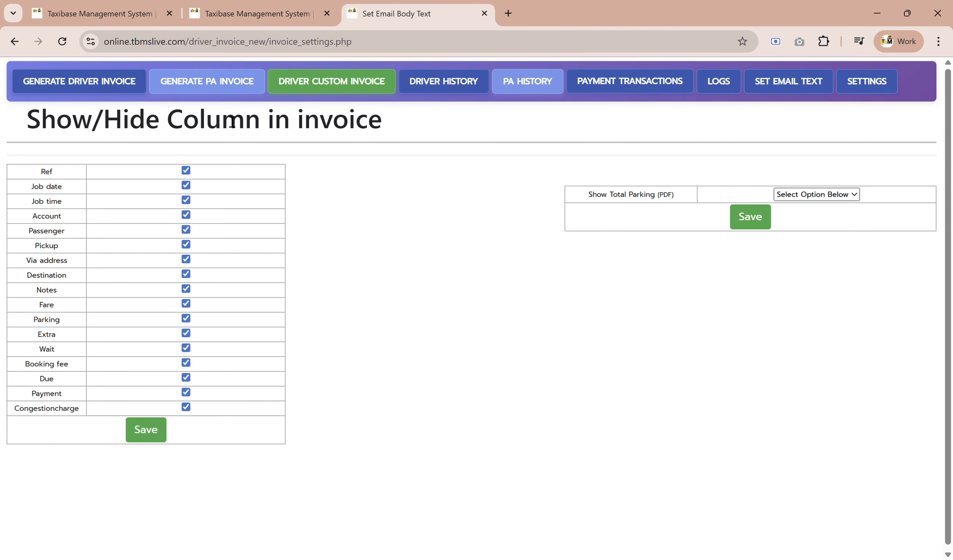
left_click(114, 83)
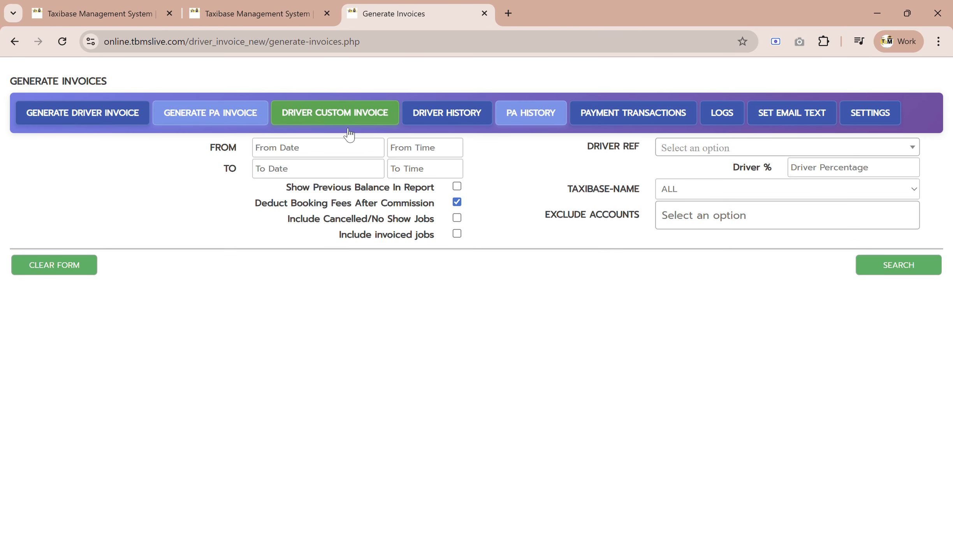
- Search for driver invoices from 02-Mar-2026 to 31-Mar-2026
left_click(311, 153)
left_click(288, 222)
left_click(297, 173)
left_click(334, 308)
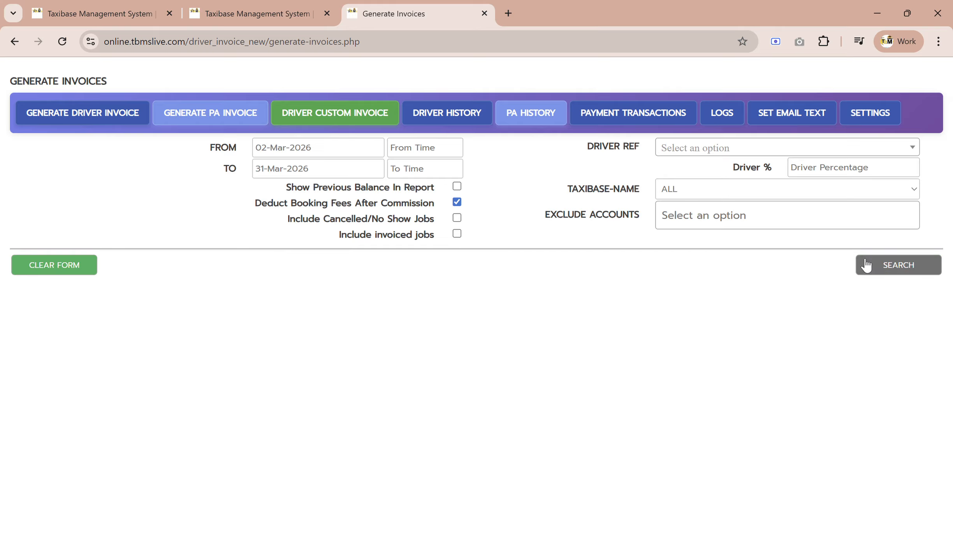
left_click(893, 269)
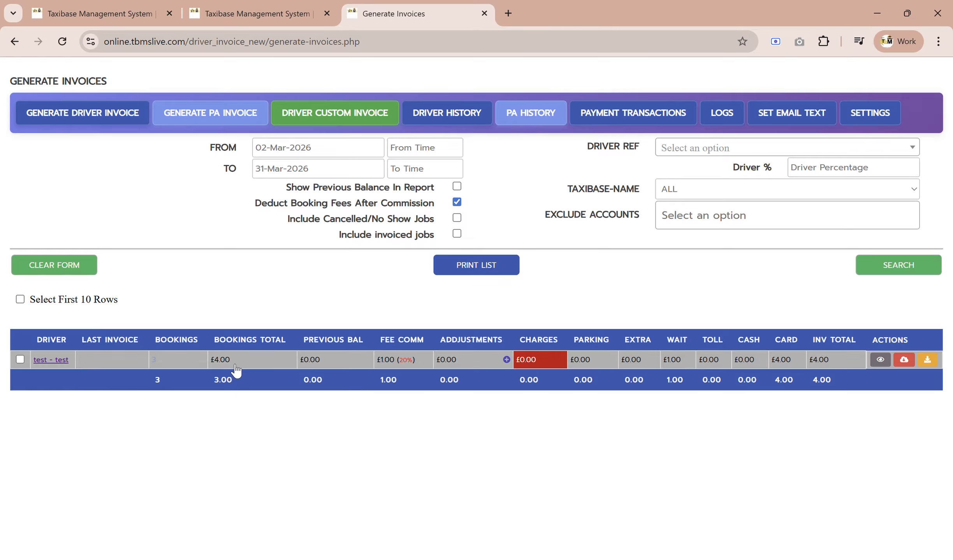
- Review the bookings behind the driver's invoice row, look at the second job's booking form, and close both pages
left_click(158, 362)
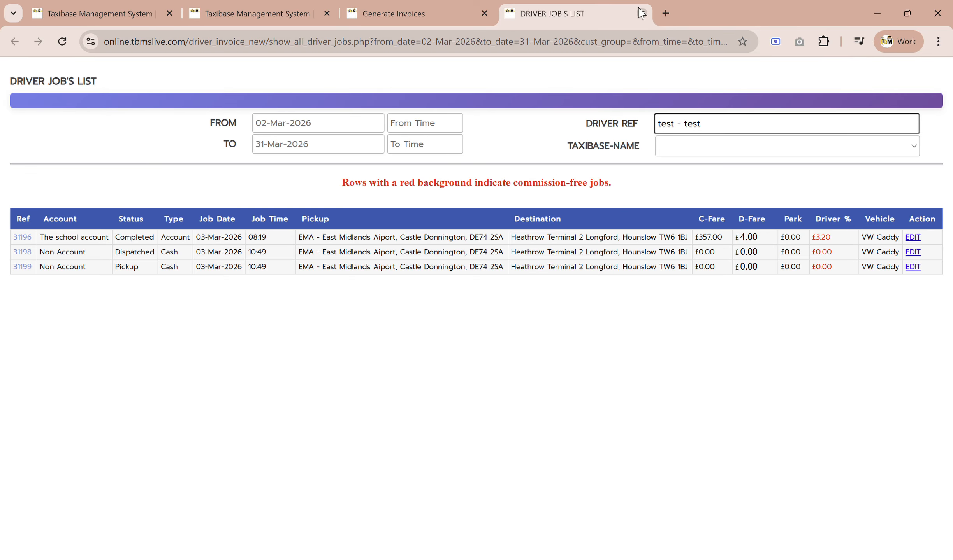
left_click(913, 252)
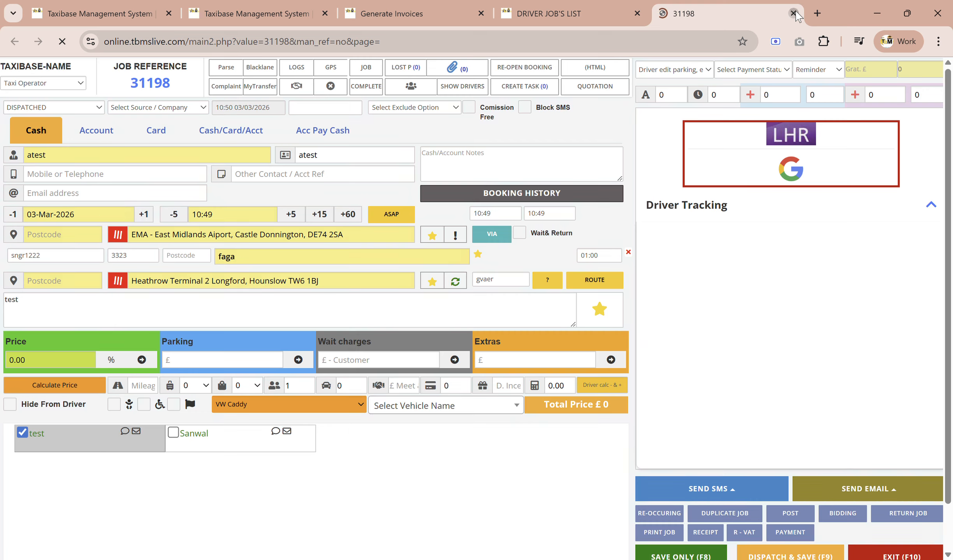
left_click(793, 14)
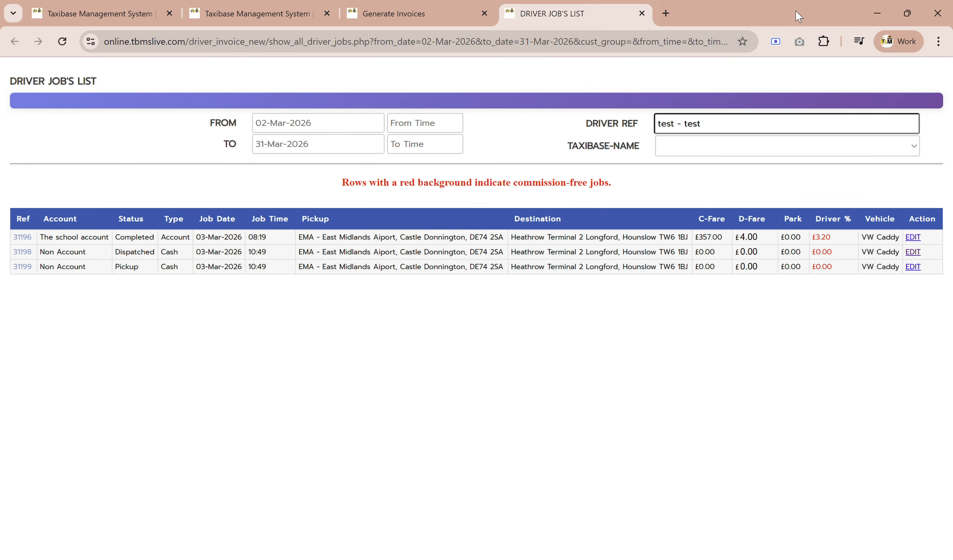
left_click(640, 13)
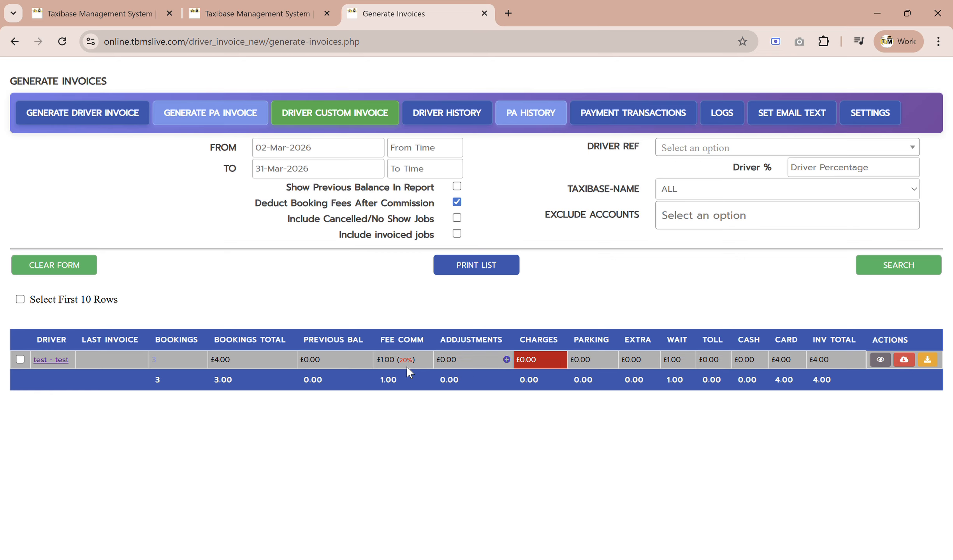
- Inspect the driver's debit and credit adjustments, and preview the driver's invoice report down to its totals
left_click(507, 360)
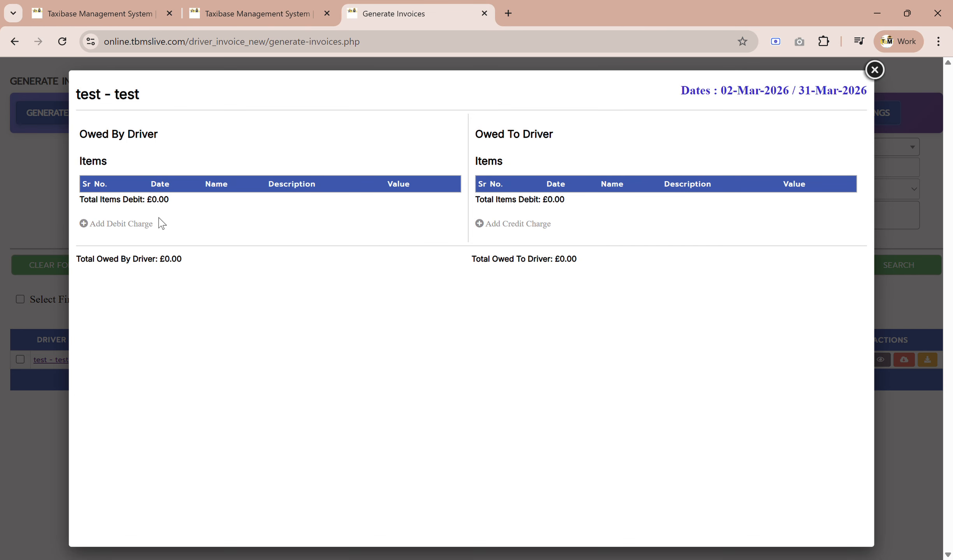
left_click(888, 312)
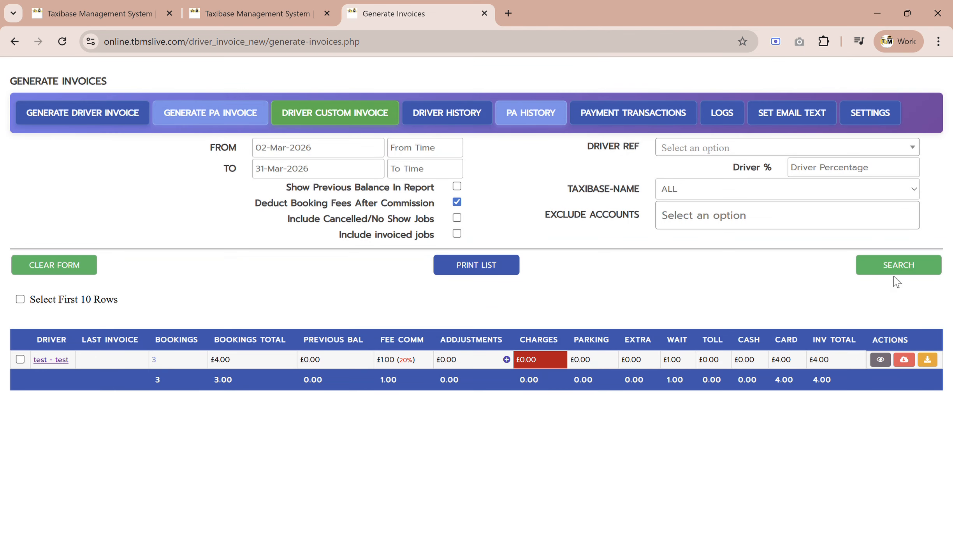
left_click(905, 359)
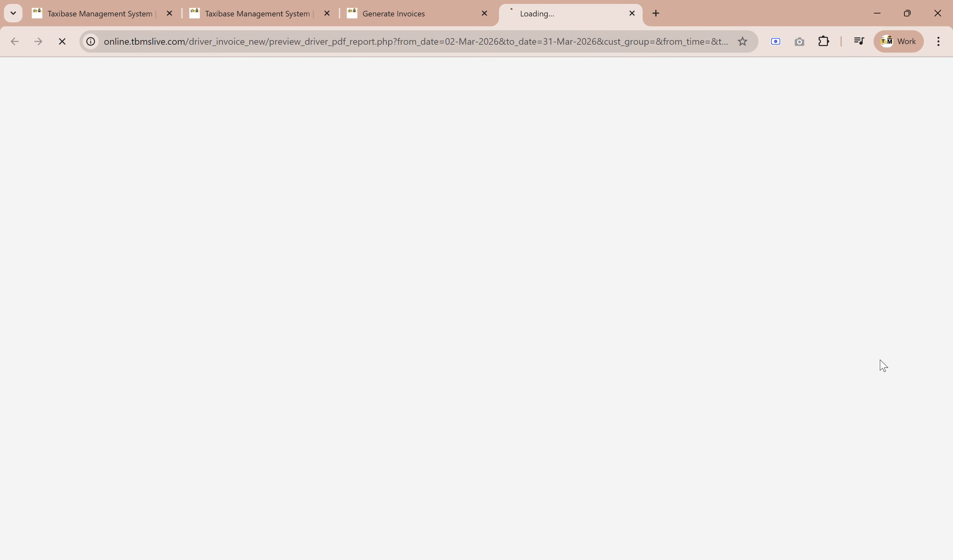
scroll(949, 296, "down", 2)
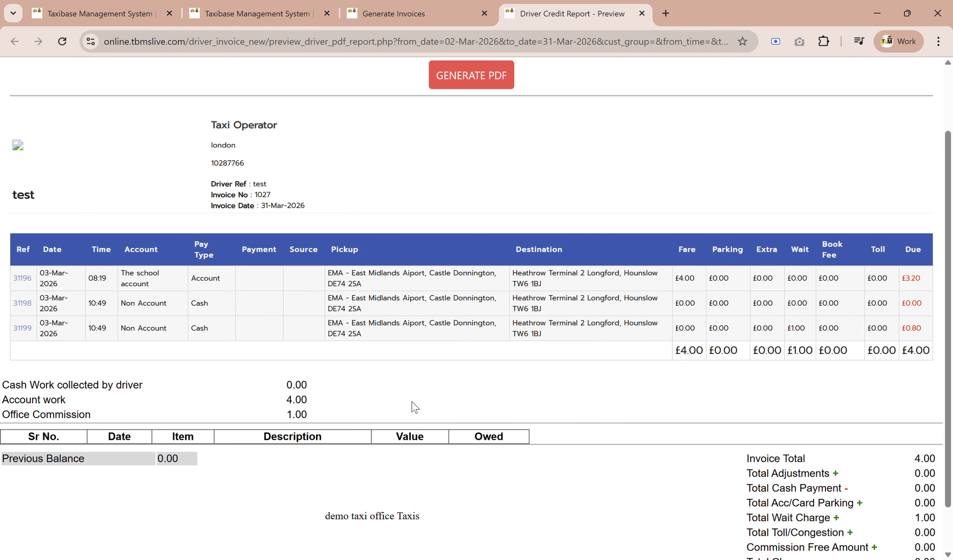
scroll(415, 407, "down", 2)
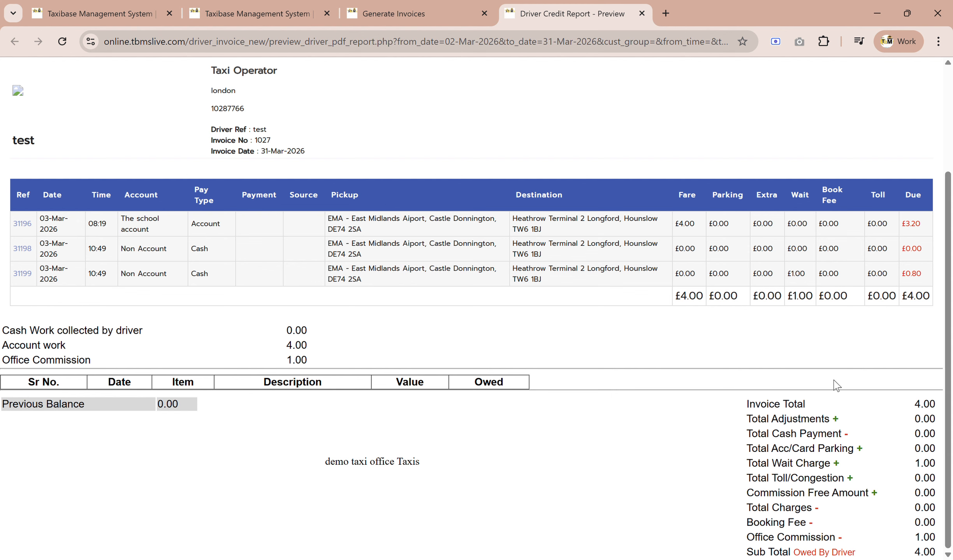
left_click(641, 11)
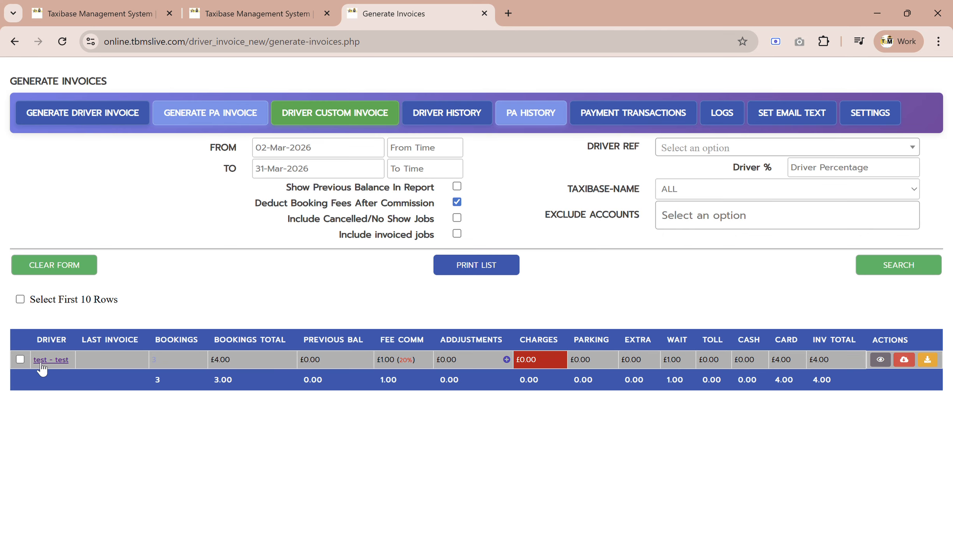
- Generate the PDF invoice for the driver "test" and open the driver invoice history
left_click(20, 359)
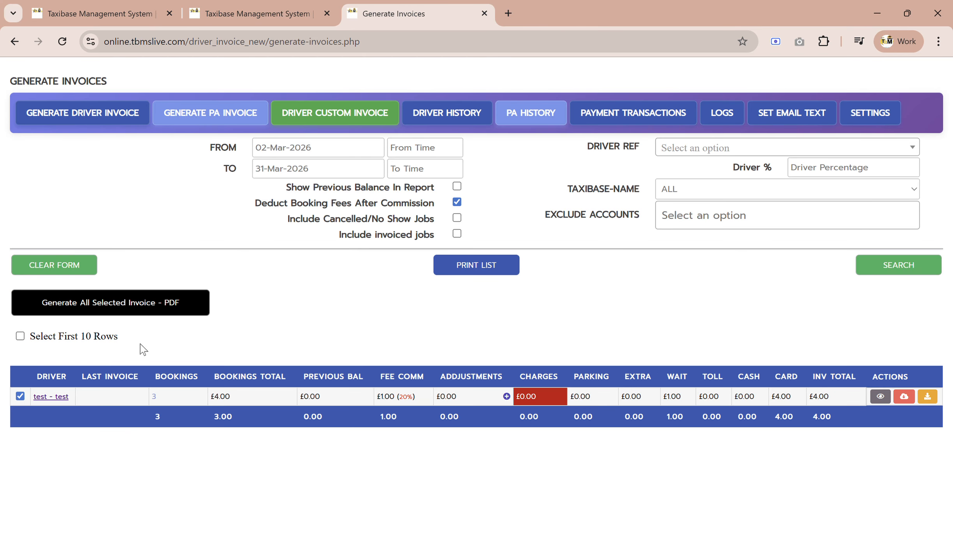
left_click(183, 306)
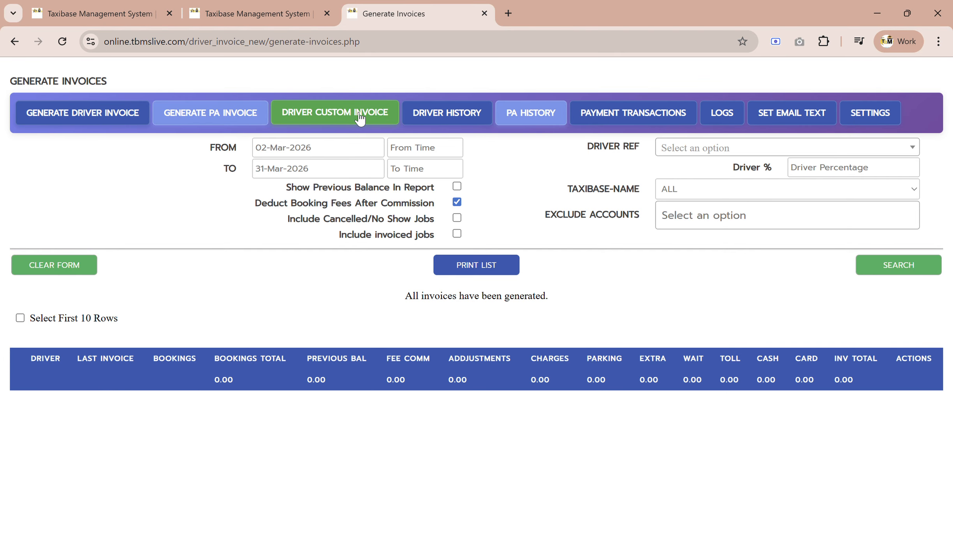
left_click(448, 113)
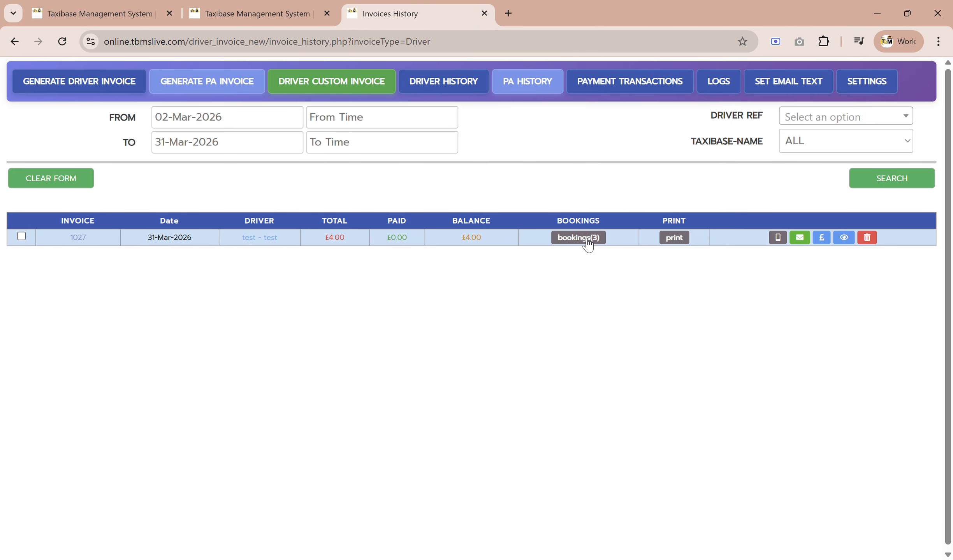
- Review the printable PDF of the driver's invoice from the history, and close it
left_click(674, 238)
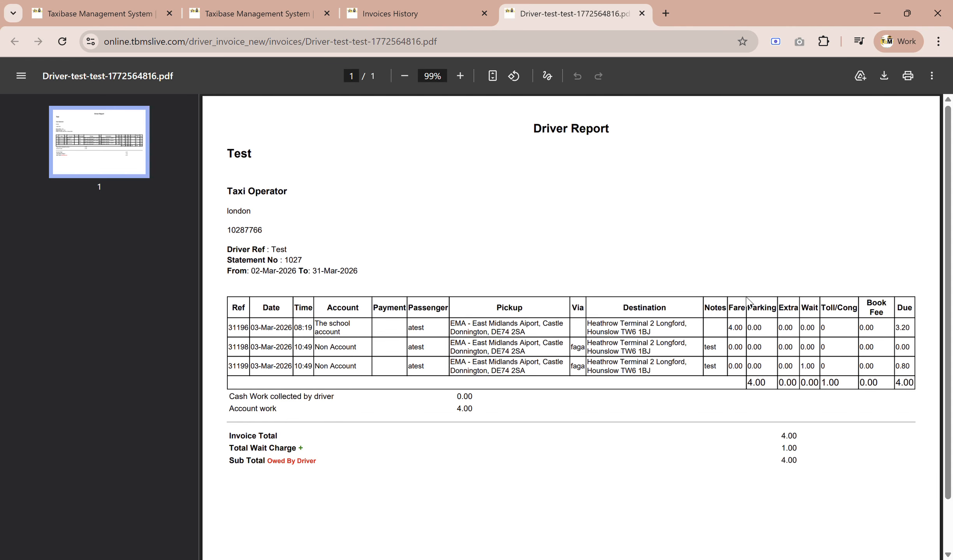
scroll(747, 301, "down", 2)
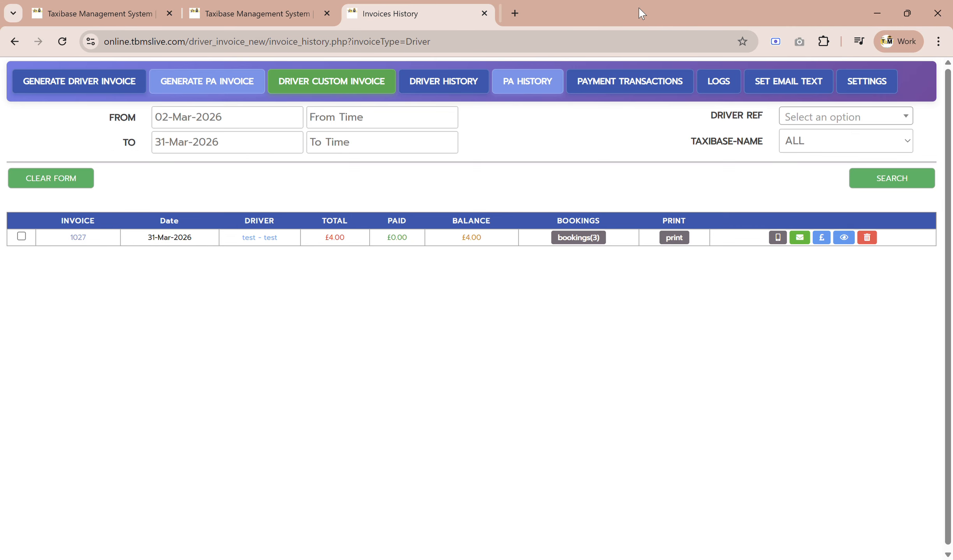
left_click(641, 14)
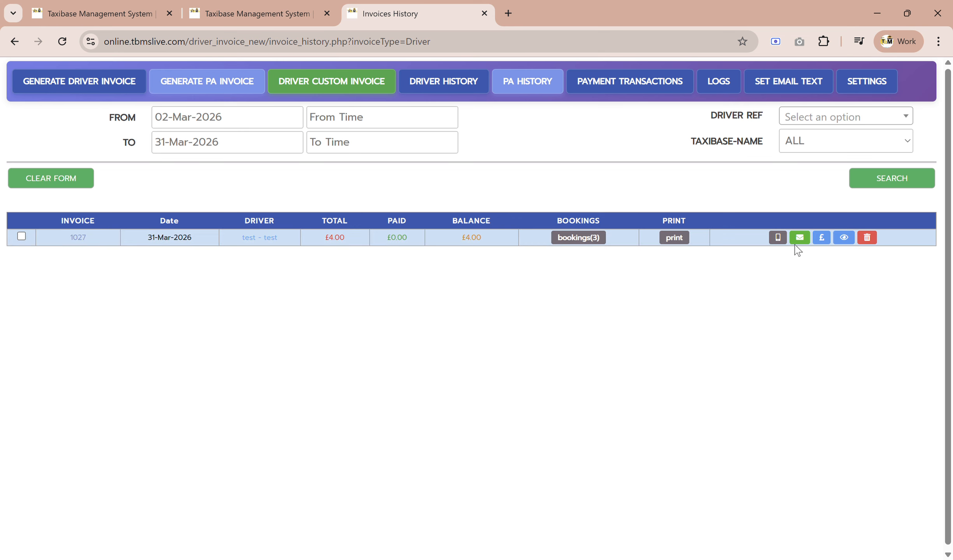
- Record a £2 Bank Transfer payment against the driver's invoice and acknowledge the confirmation
left_click(821, 238)
left_click_drag(355, 190, 271, 171)
type("2")
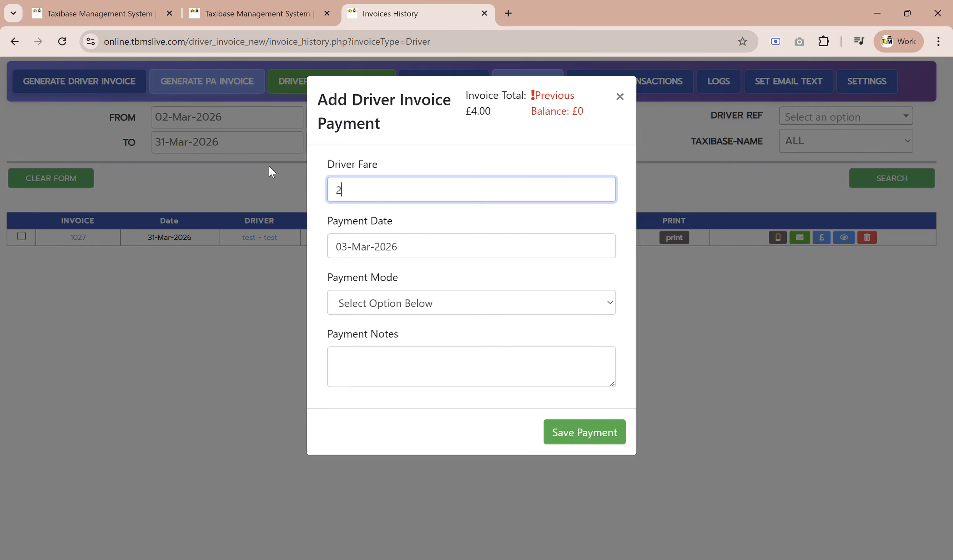
left_click(474, 309)
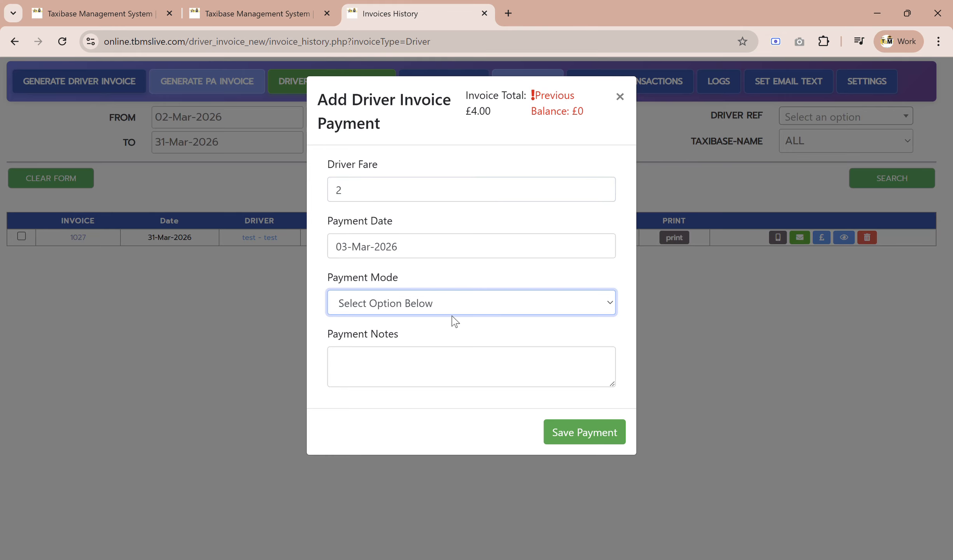
left_click(407, 368)
left_click(594, 432)
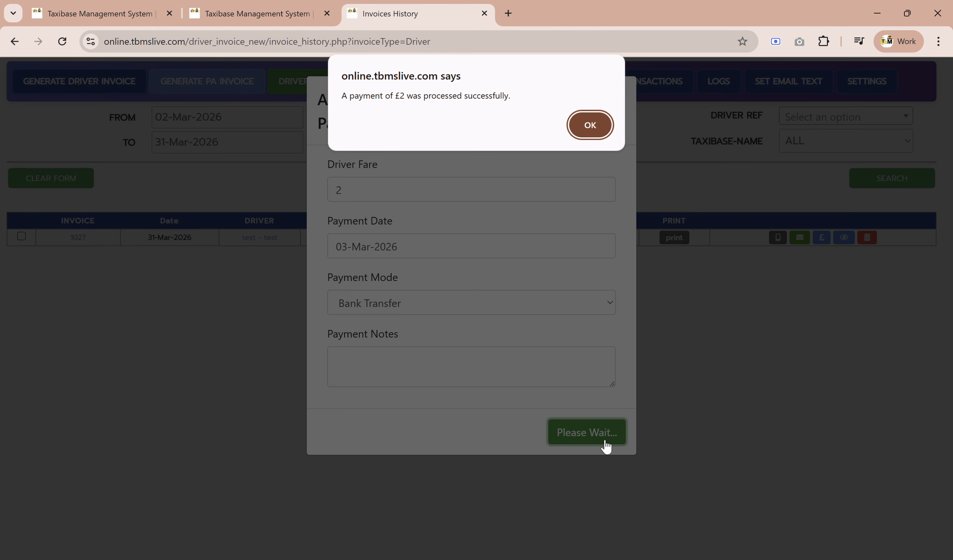
left_click(589, 137)
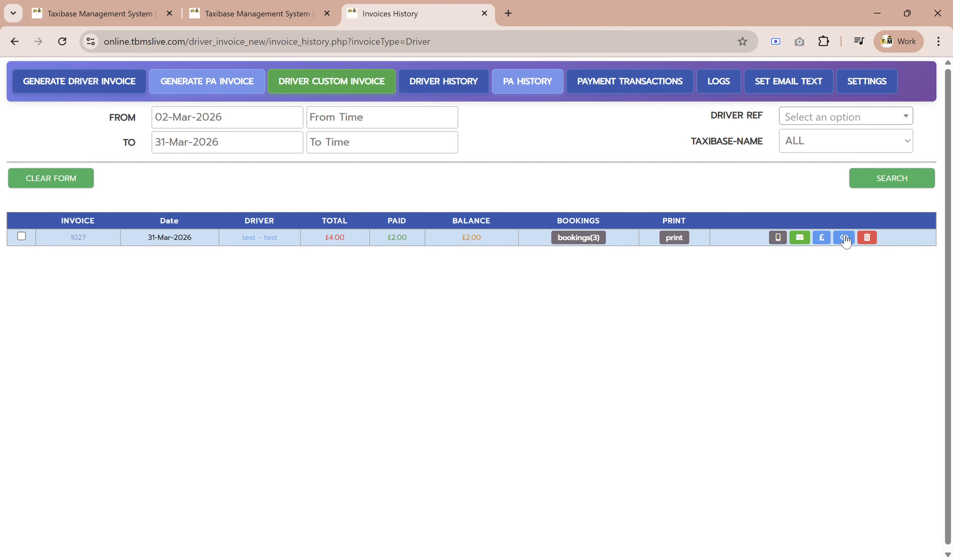
- Inspect the SMS/WhatsApp message form for sending the invoice to the driver, and close it without sending
left_click(777, 238)
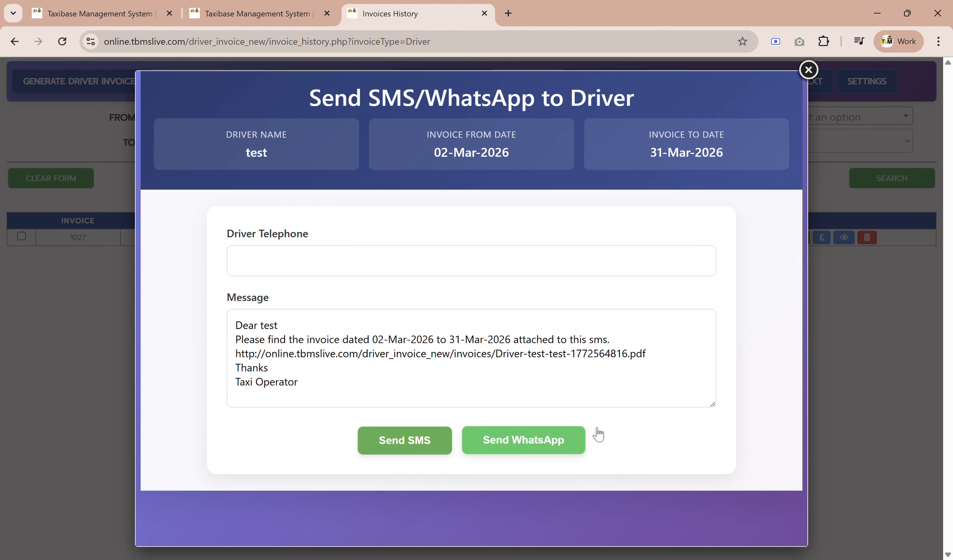
left_click(863, 396)
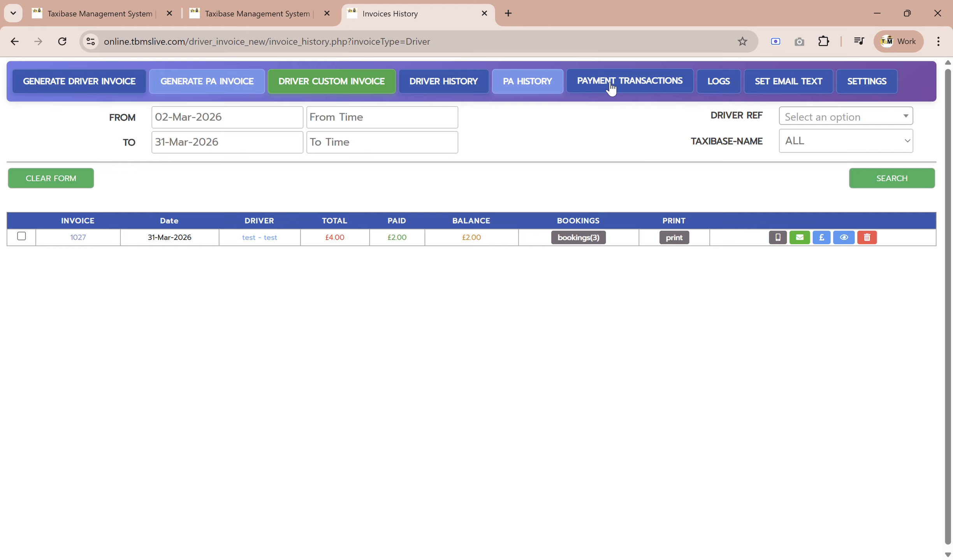
- Review the payment transactions and the driver invoice logs, and return to the driver invoice history
left_click(638, 86)
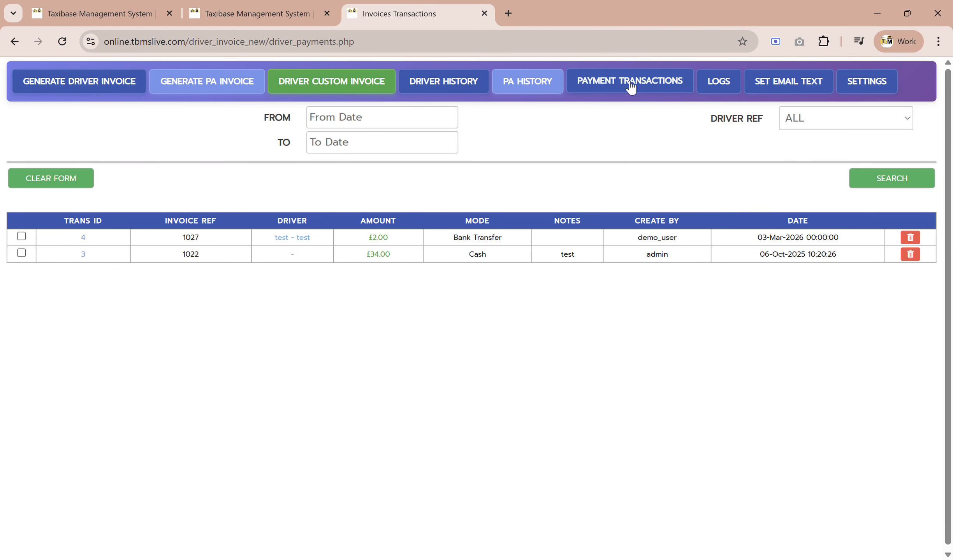
left_click(718, 85)
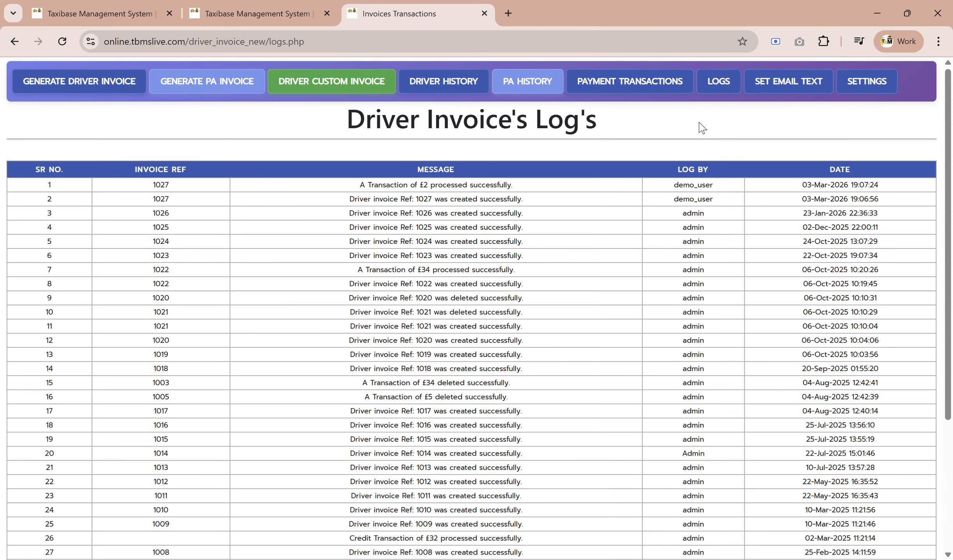
left_click(14, 43)
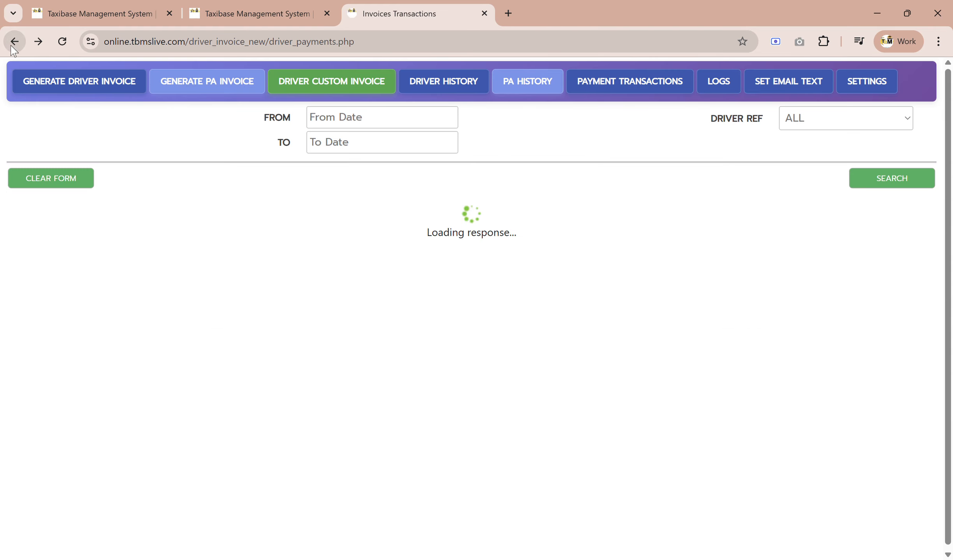
left_click(448, 89)
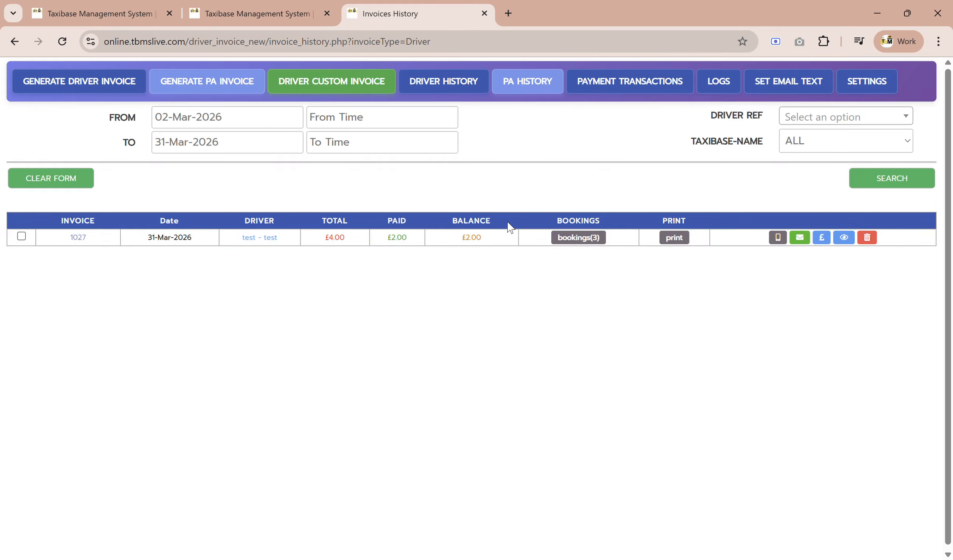
- View the details behind the driver's invoice row, and close them along with the invoice history page
left_click(842, 238)
left_click(686, 96)
left_click(484, 13)
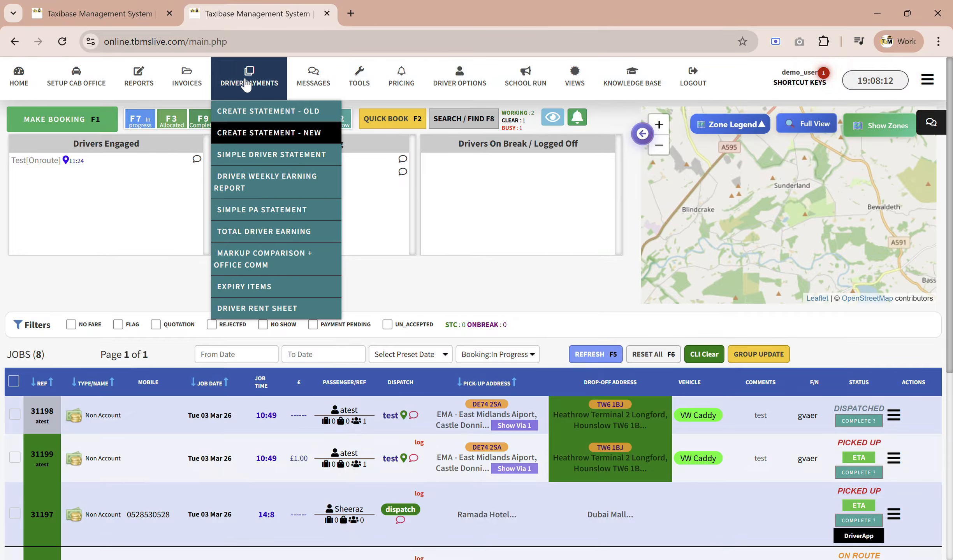
- Produce the old-version driver statement report for the driver "test", leaving out the Commision % field
left_click(252, 111)
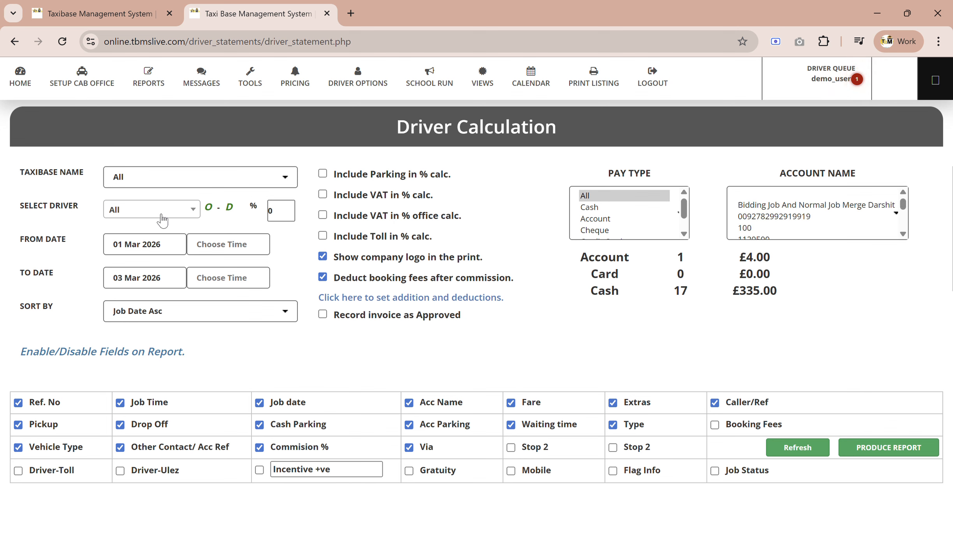
left_click(163, 218)
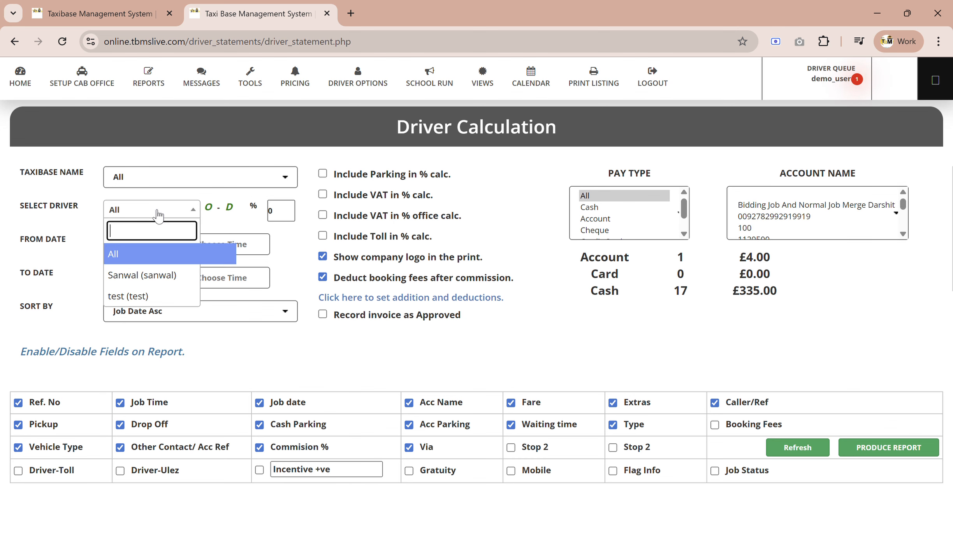
left_click(152, 296)
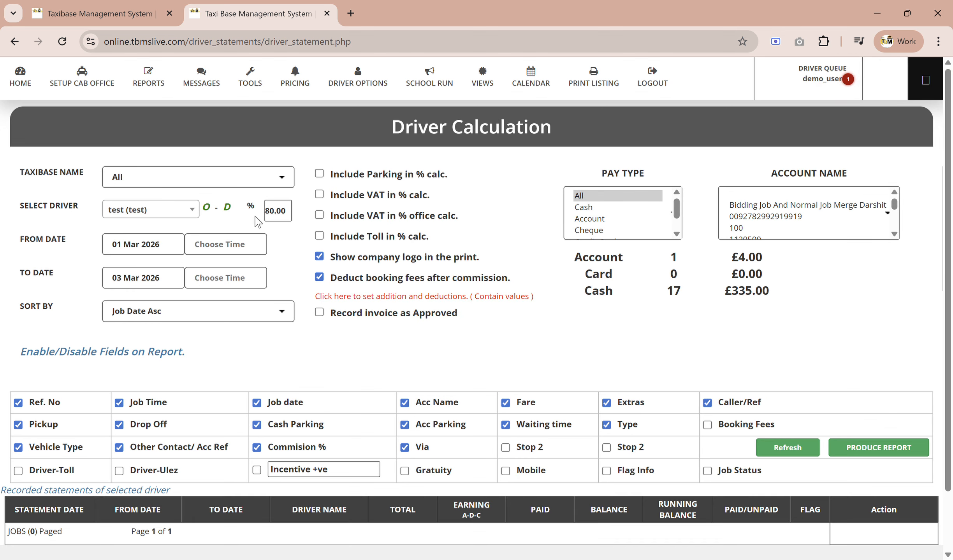
double_click(274, 211)
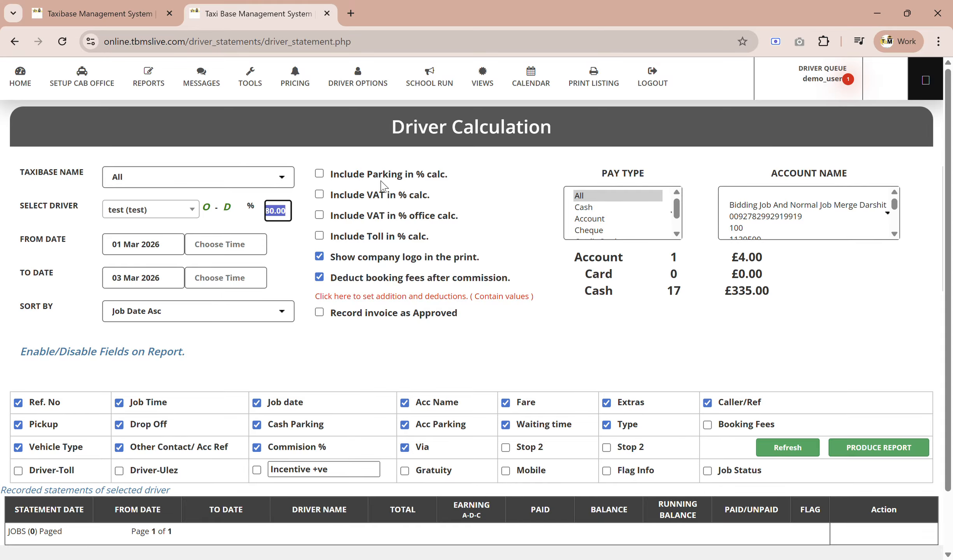
left_click(109, 253)
left_click(491, 346)
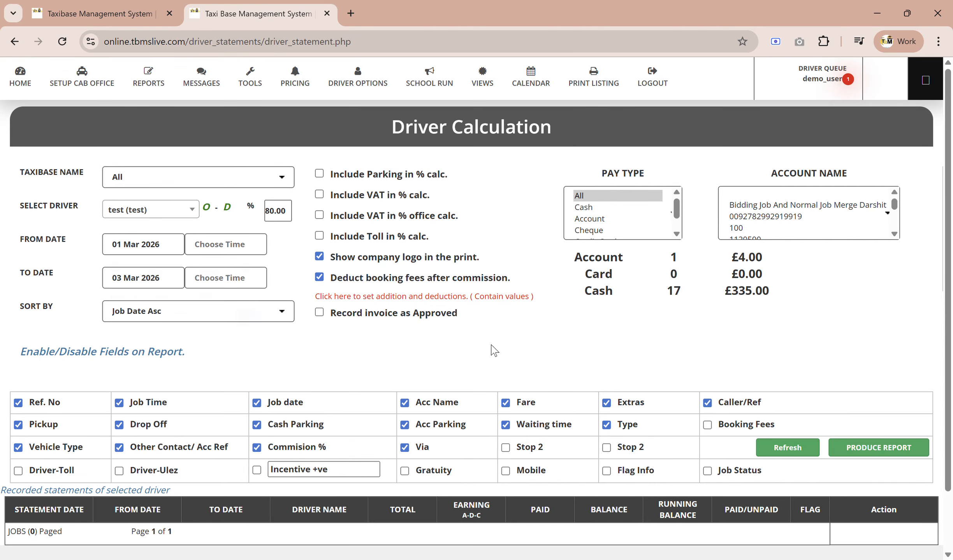
left_click(257, 448)
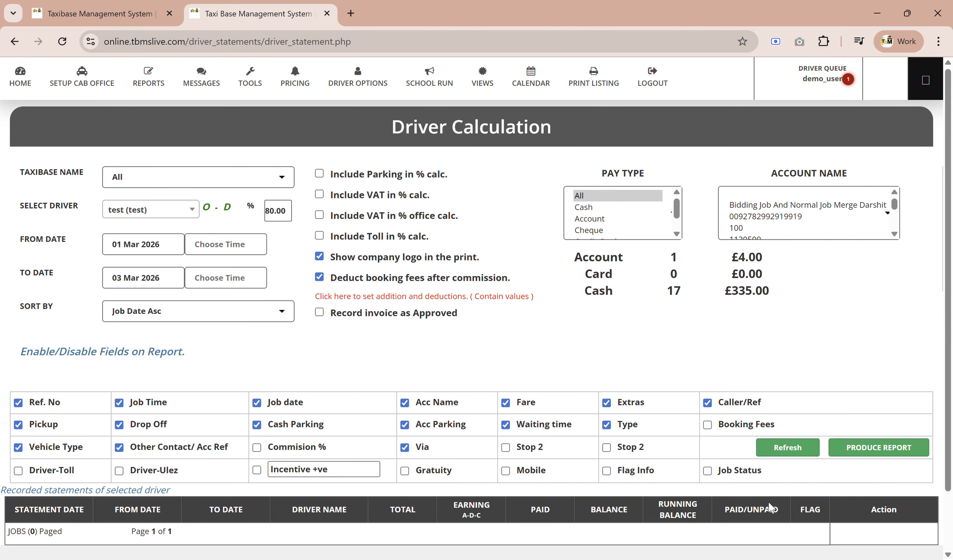
left_click(870, 451)
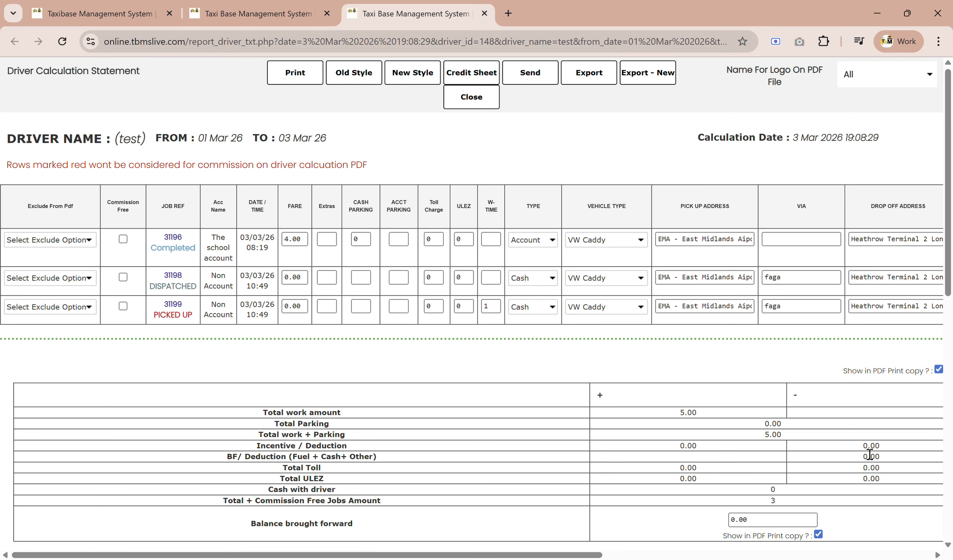
- Set the fare of the completed school account job in the driver statement to 78
scroll(366, 156, "down", 2)
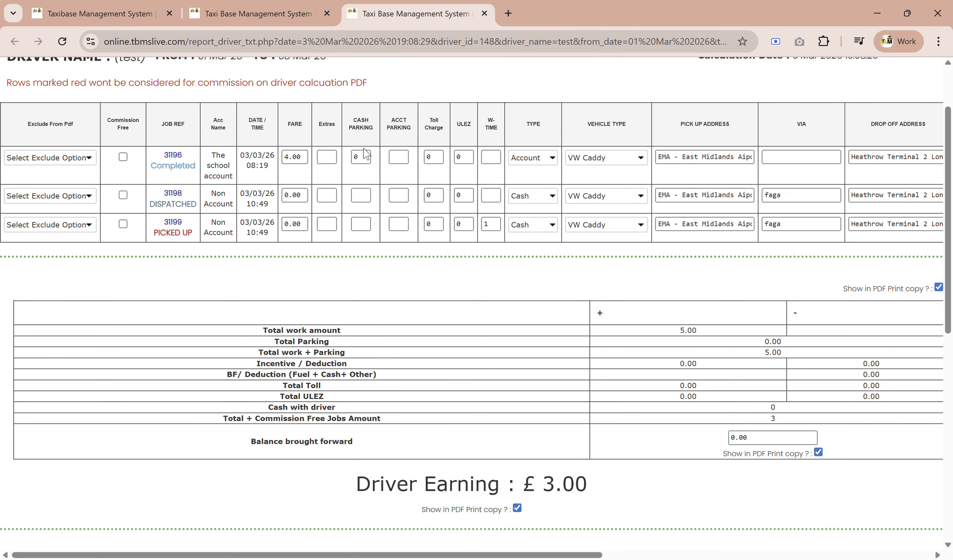
left_click(83, 160)
double_click(301, 156)
type("78")
left_click(405, 175)
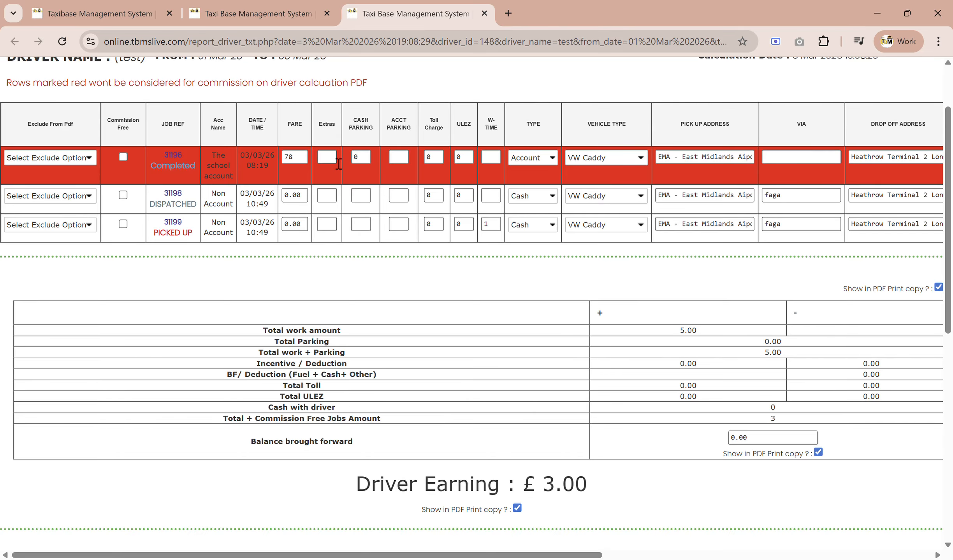
- Review the recalculated statement from its totals down to the driver and office calculations
left_click_drag(950, 248, 951, 208)
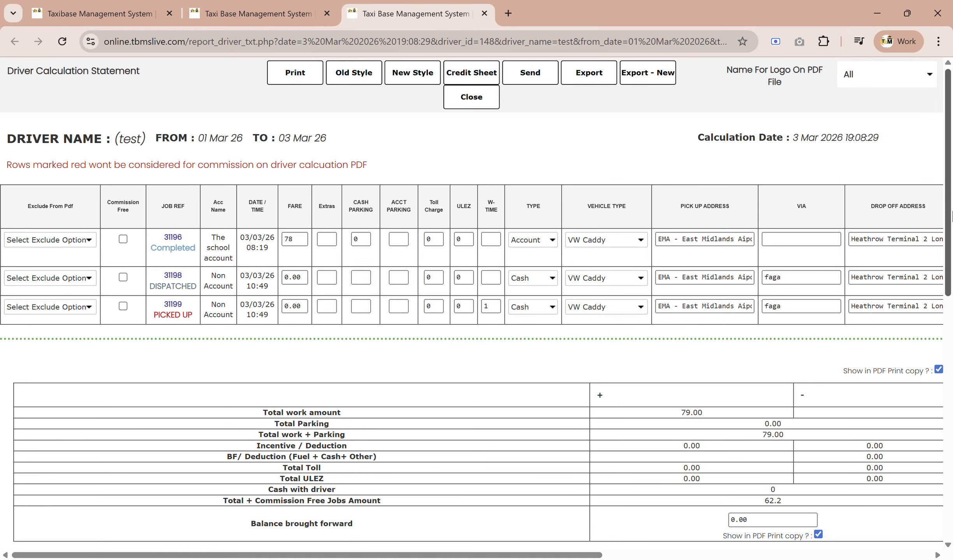
left_click_drag(950, 195, 949, 315)
left_click_drag(506, 305, 619, 288)
left_click_drag(950, 269, 951, 389)
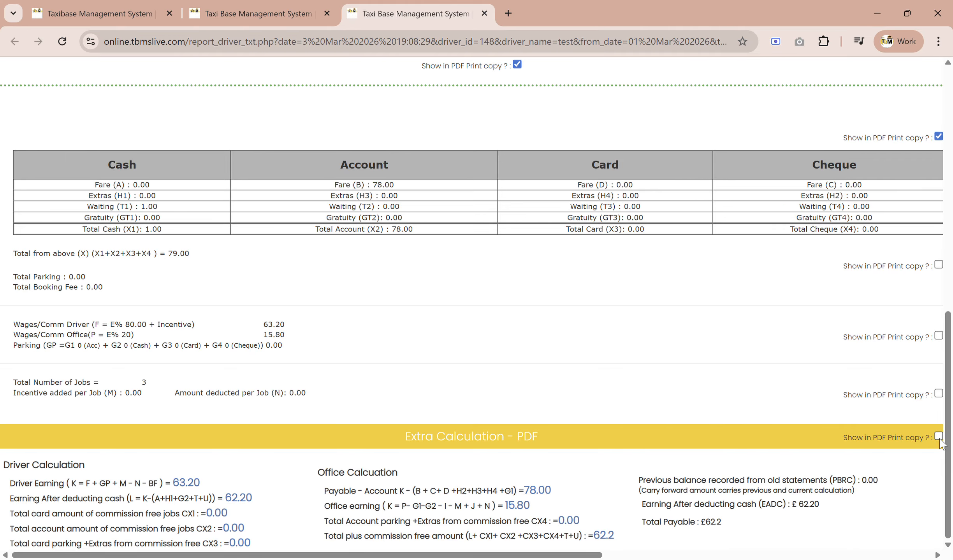
- Generate the Old Style PDF of the driver calculation statement and view its first page
left_click_drag(949, 440, 951, 203)
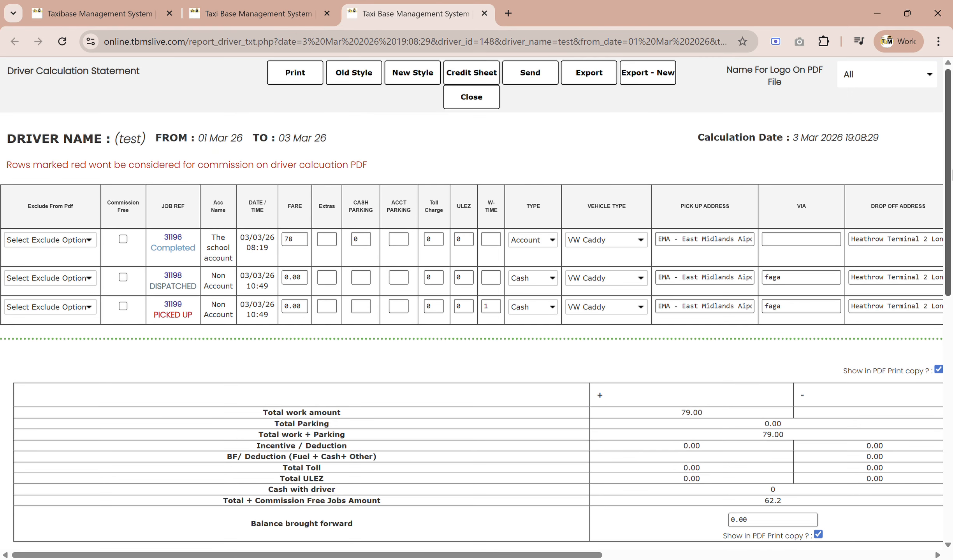
left_click(358, 83)
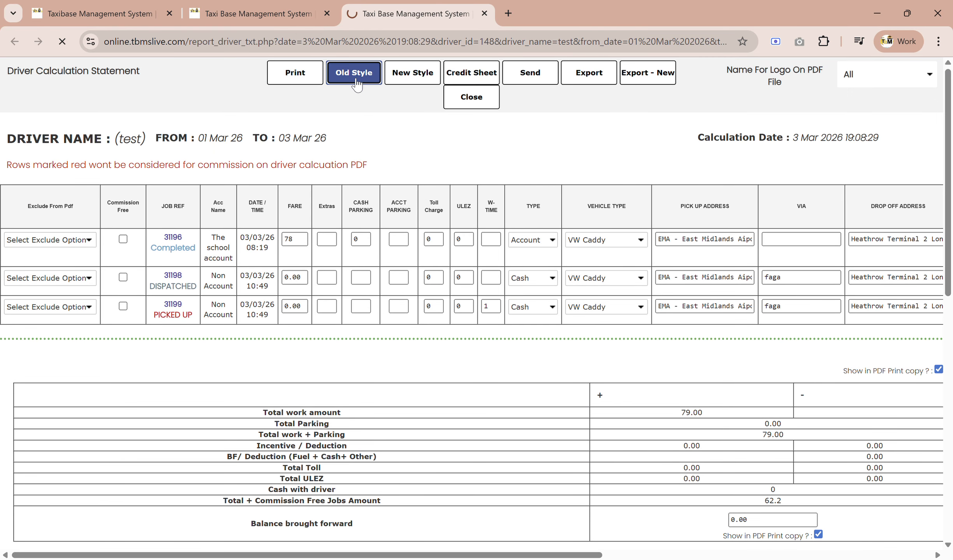
left_click_drag(947, 202, 946, 124)
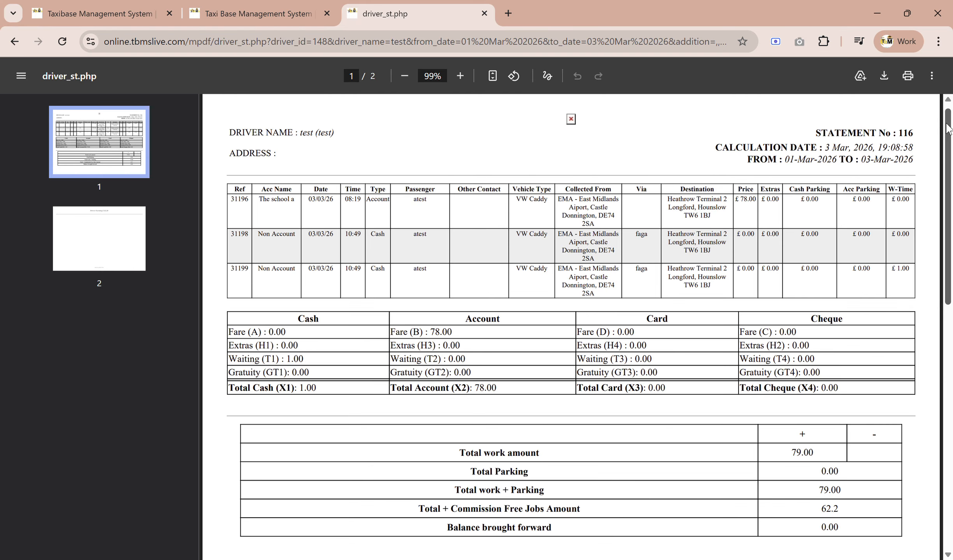